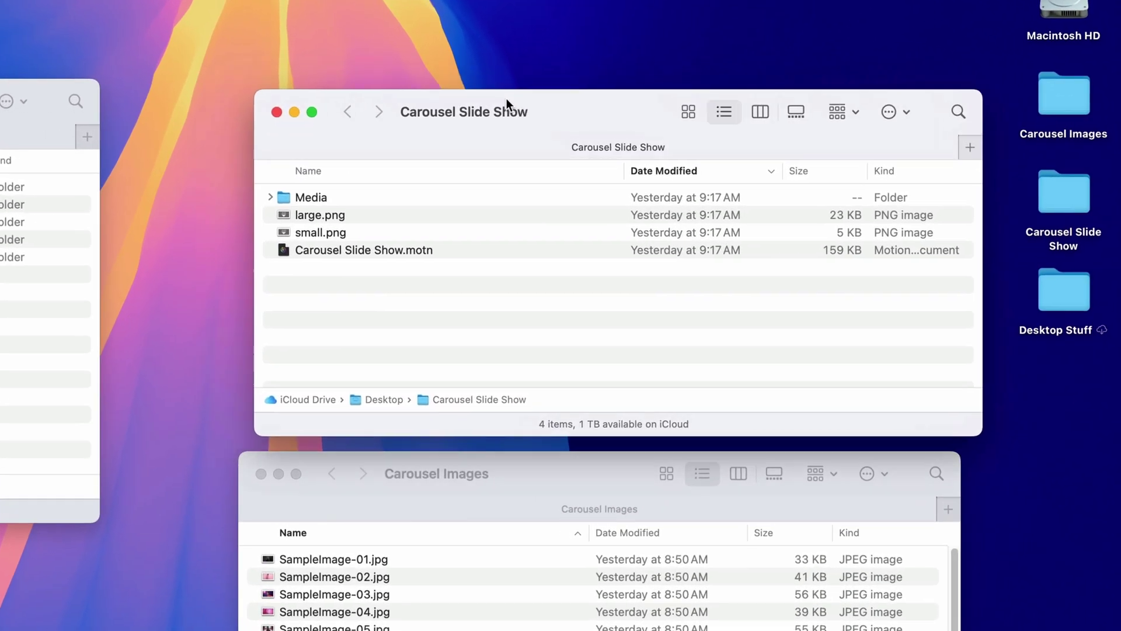
- Reposition the Carousel Slide Show Finder window beside the other open folder windows
drag(506, 99, 482, 102)
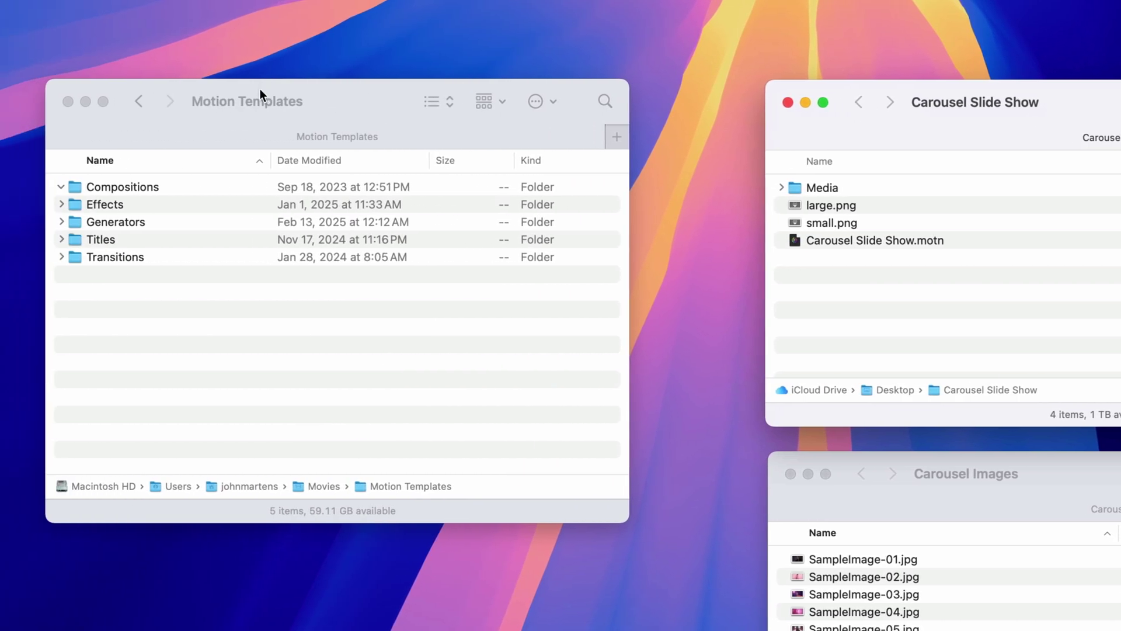
- Bring the Motion Templates window forward and confirm it sits in the Movies folder
click(69, 108)
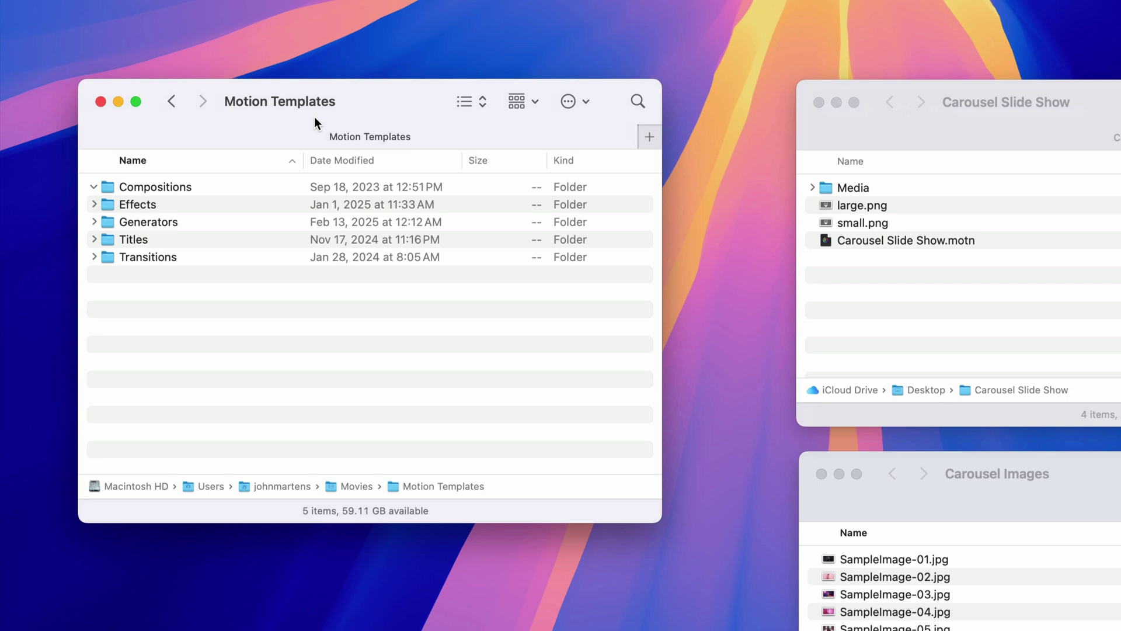
super+click(278, 104)
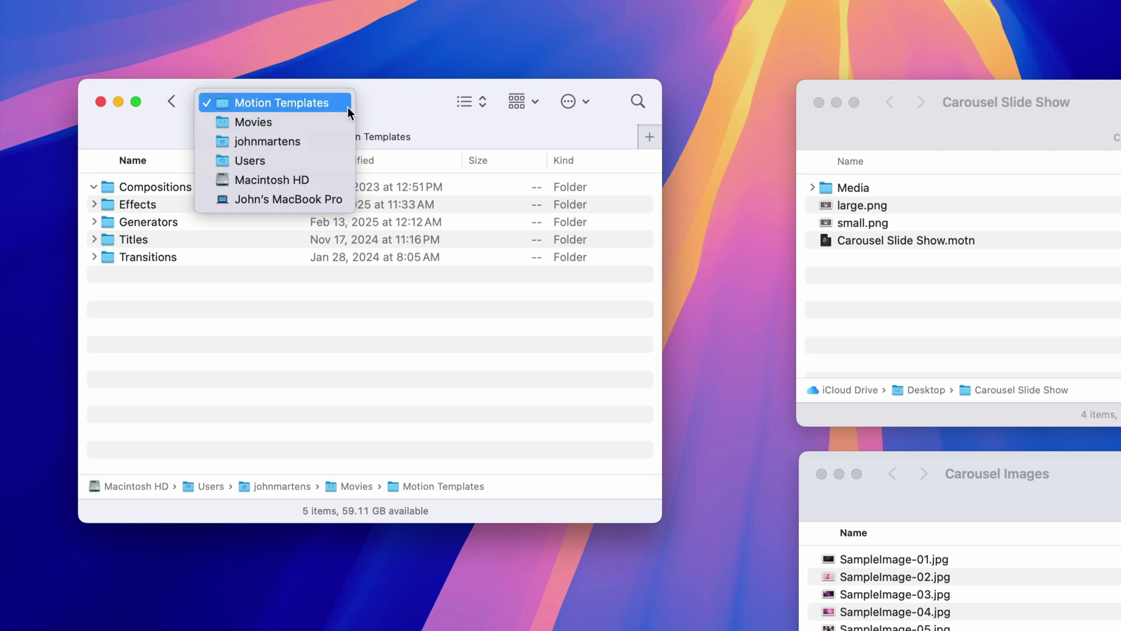
click(375, 101)
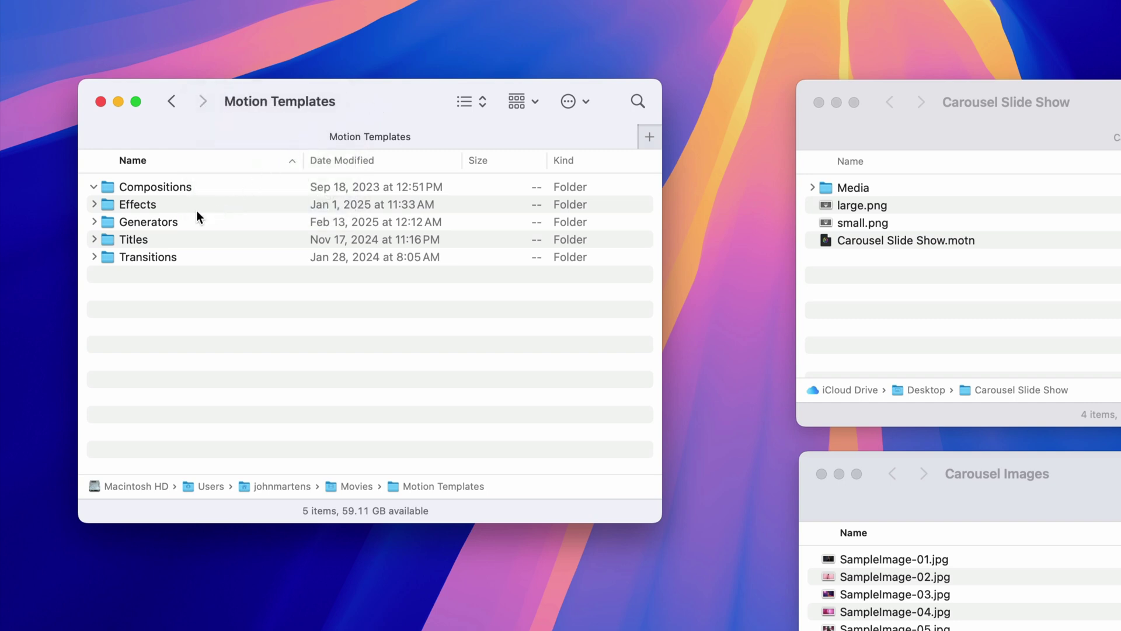
- Move the Carousel Slide Show folder into Motion Templates > Generators > AppleADay
click(150, 220)
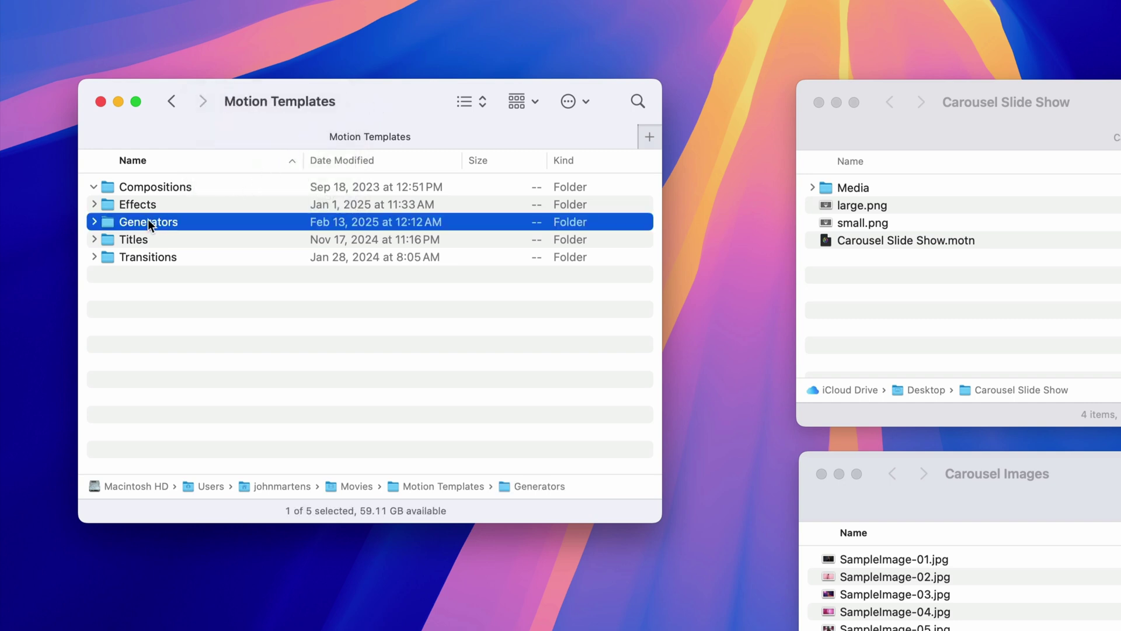
double_click(184, 221)
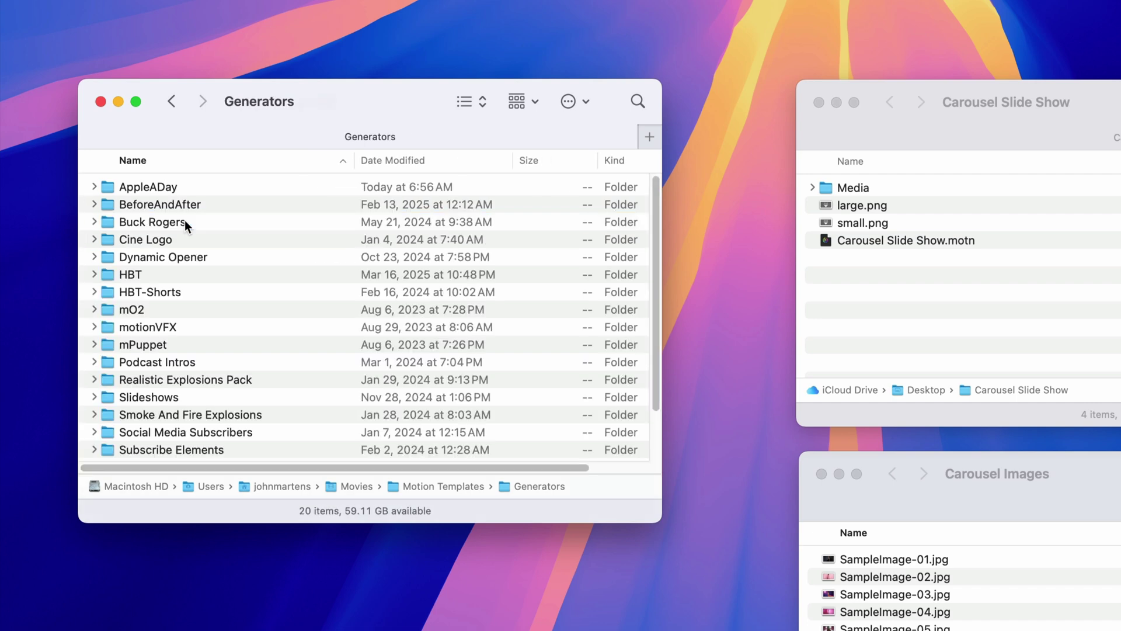
click(198, 185)
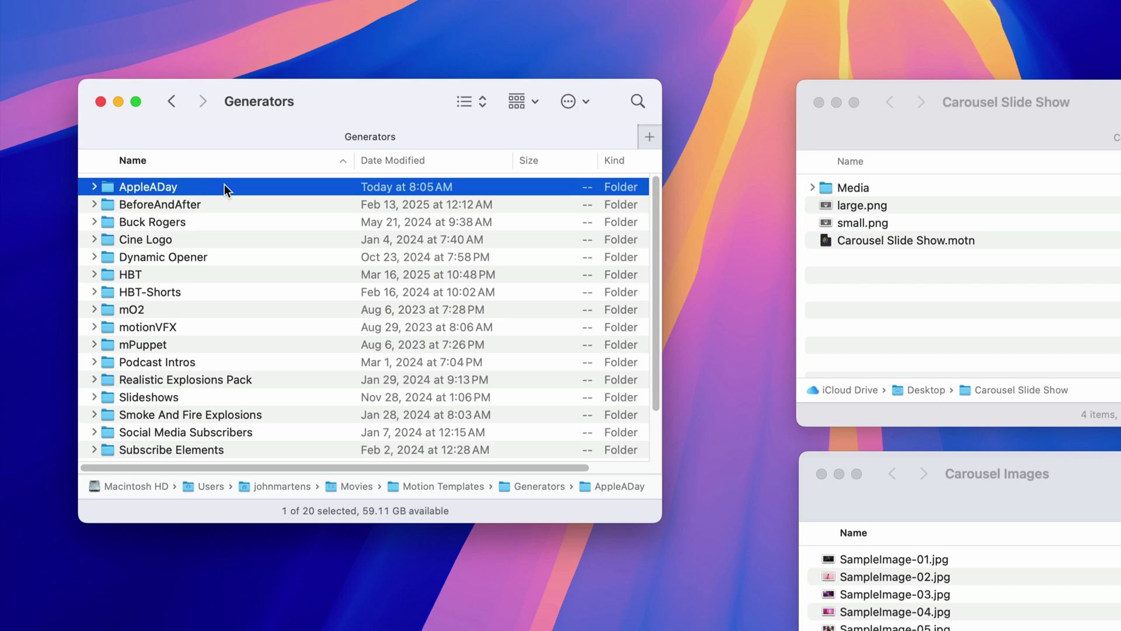
double_click(225, 185)
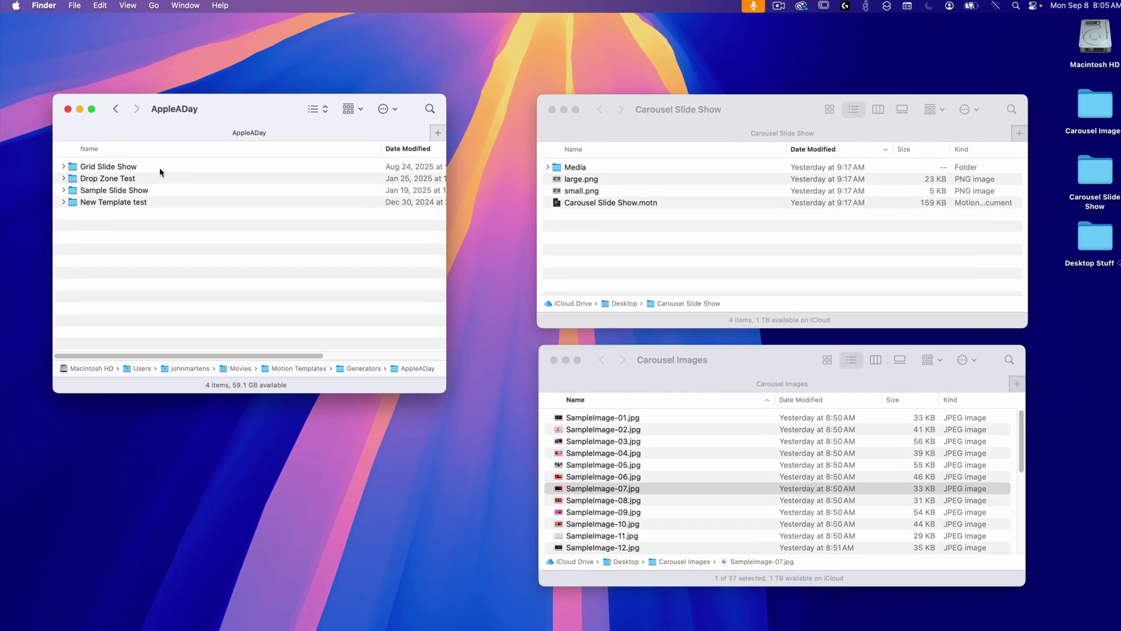
click(546, 111)
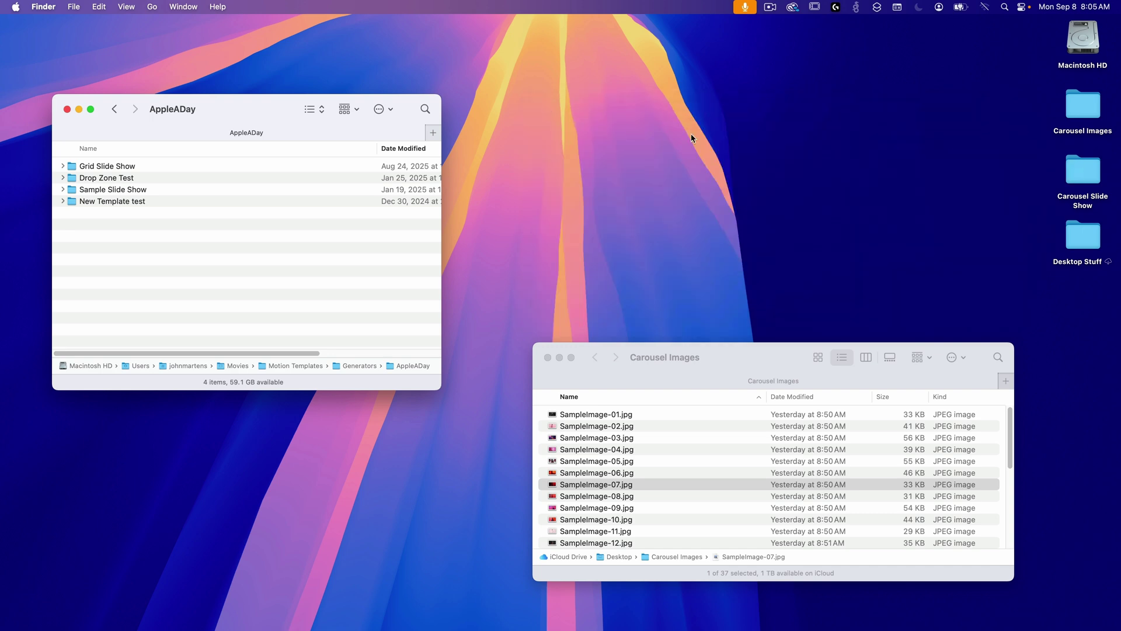
drag(1063, 183, 135, 250)
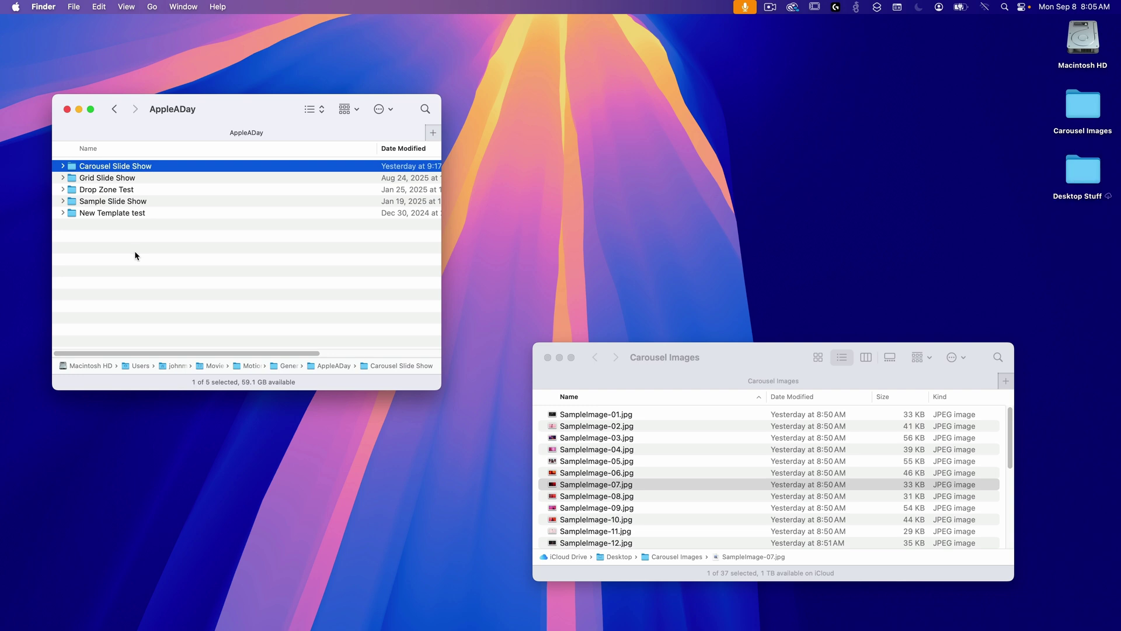
- Launch Final Cut Pro through Spotlight by searching 'final'
key(super+space)
text(final)
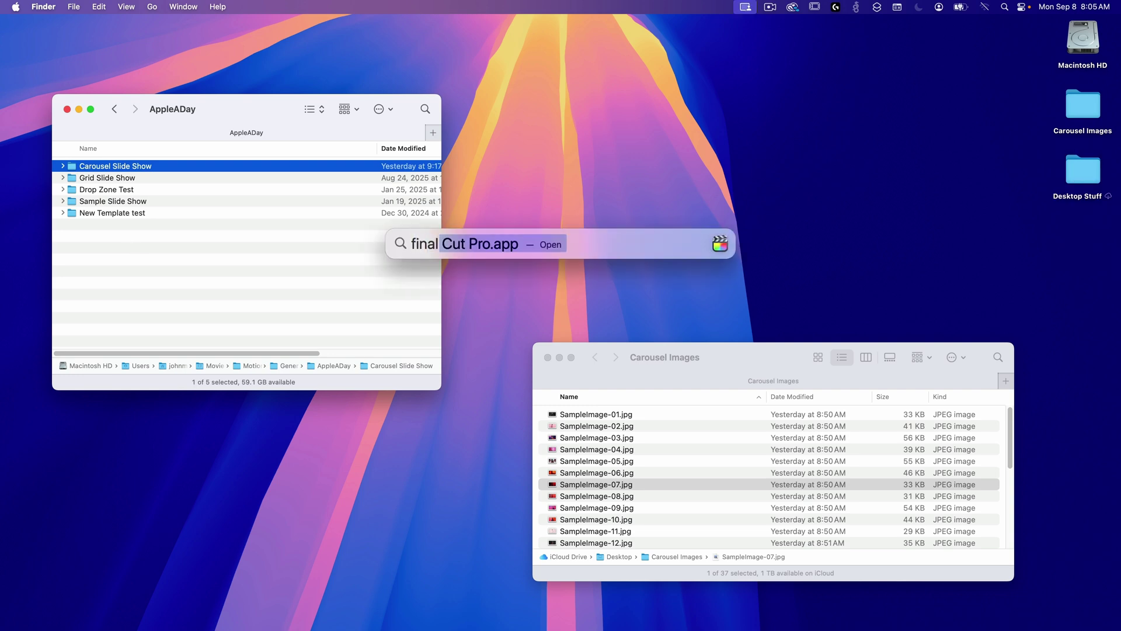
key(Return)
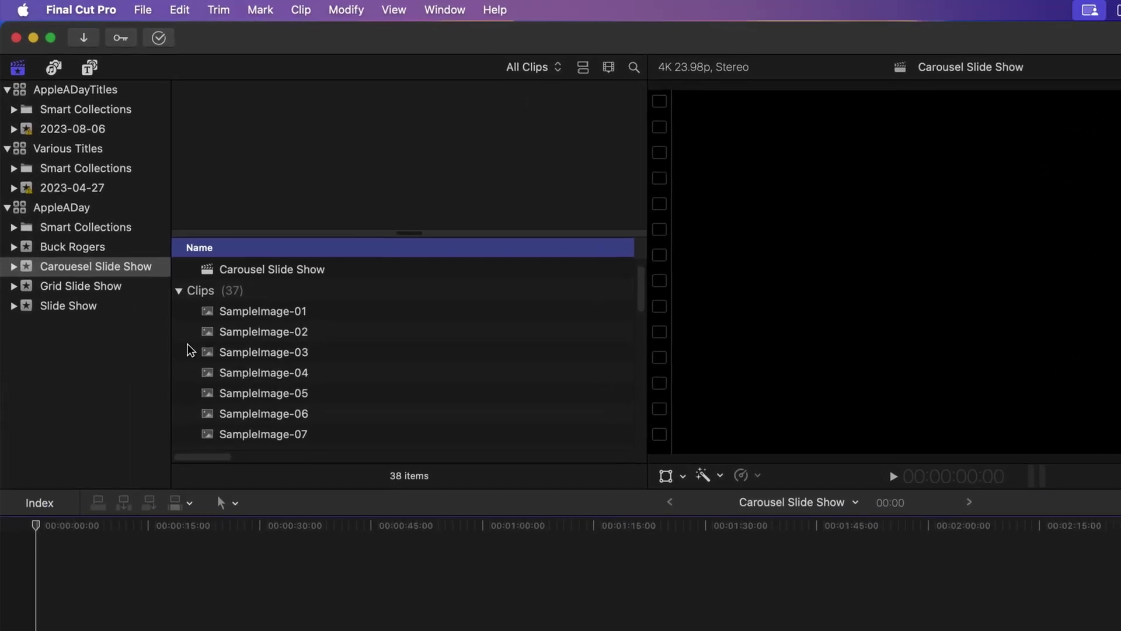
- Preview SampleImage-01, 02, 03 and 05, then reselect the Carousel Slide Show project
click(296, 278)
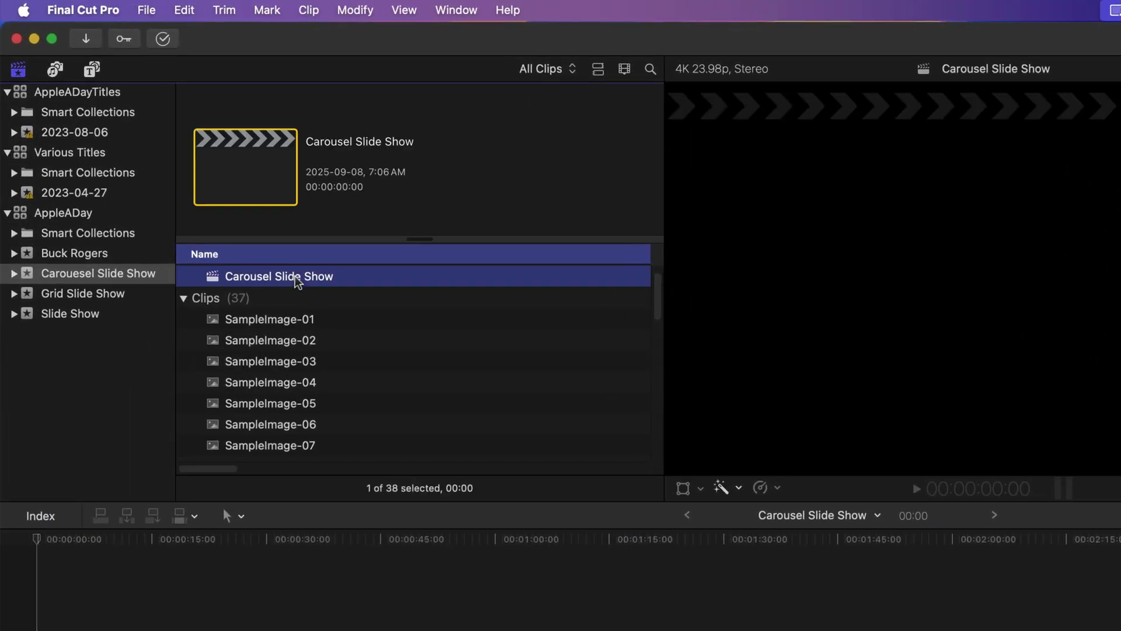
click(282, 319)
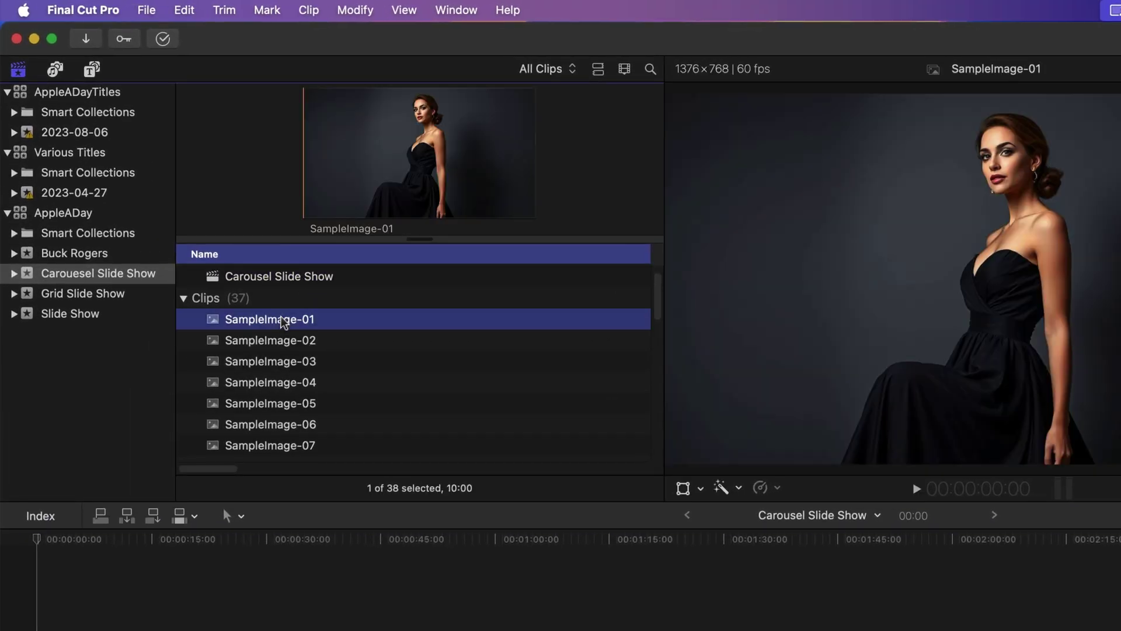
click(282, 340)
click(283, 362)
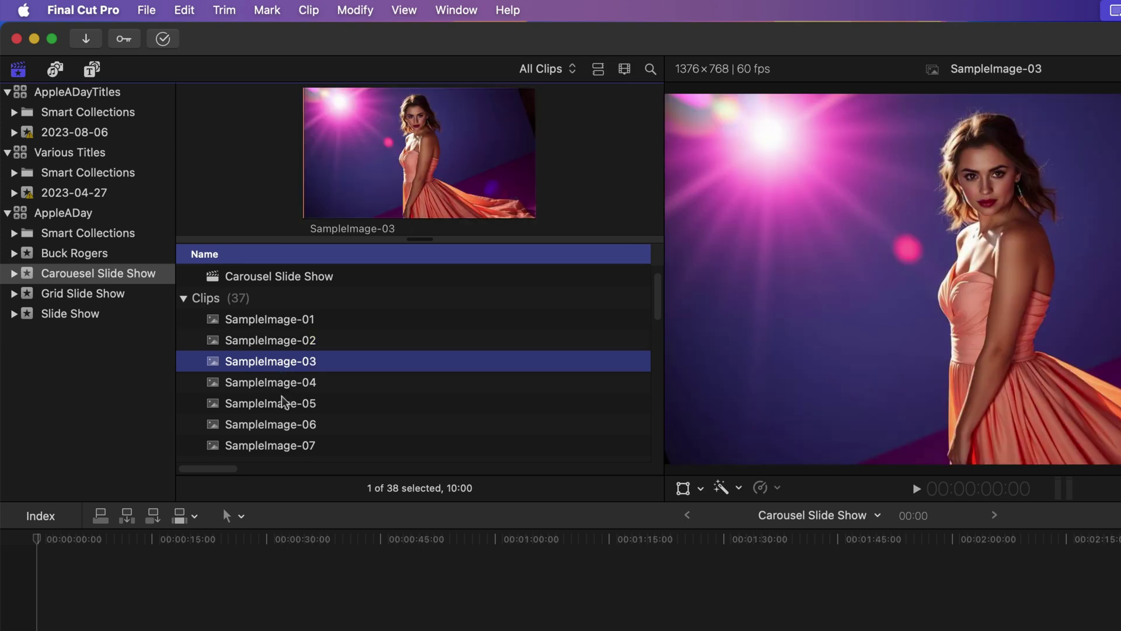
click(284, 403)
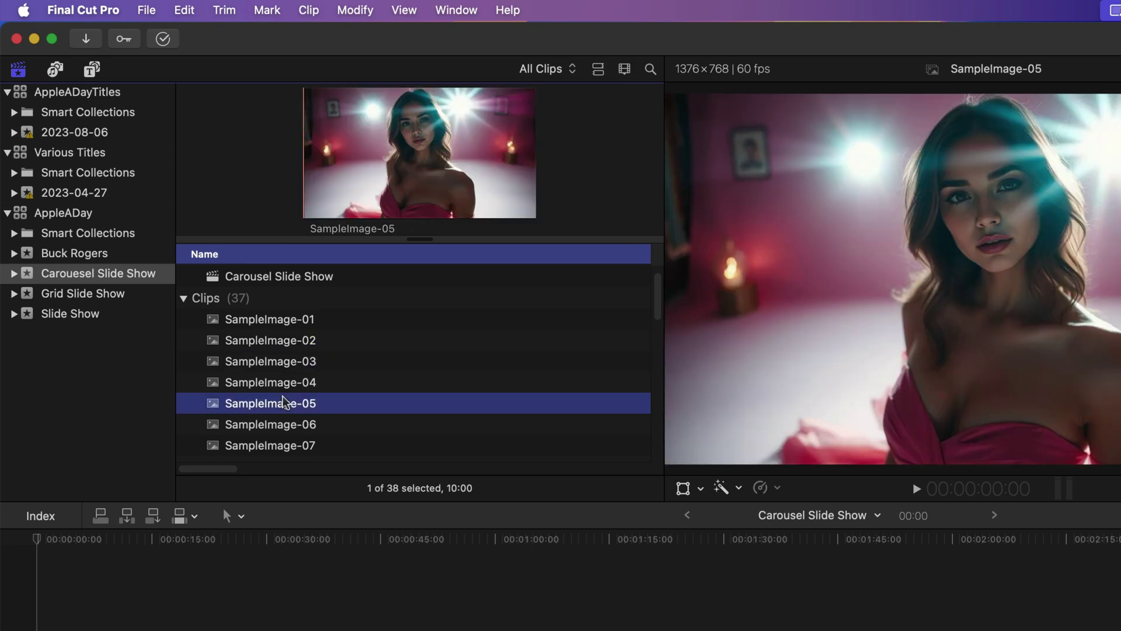
click(282, 278)
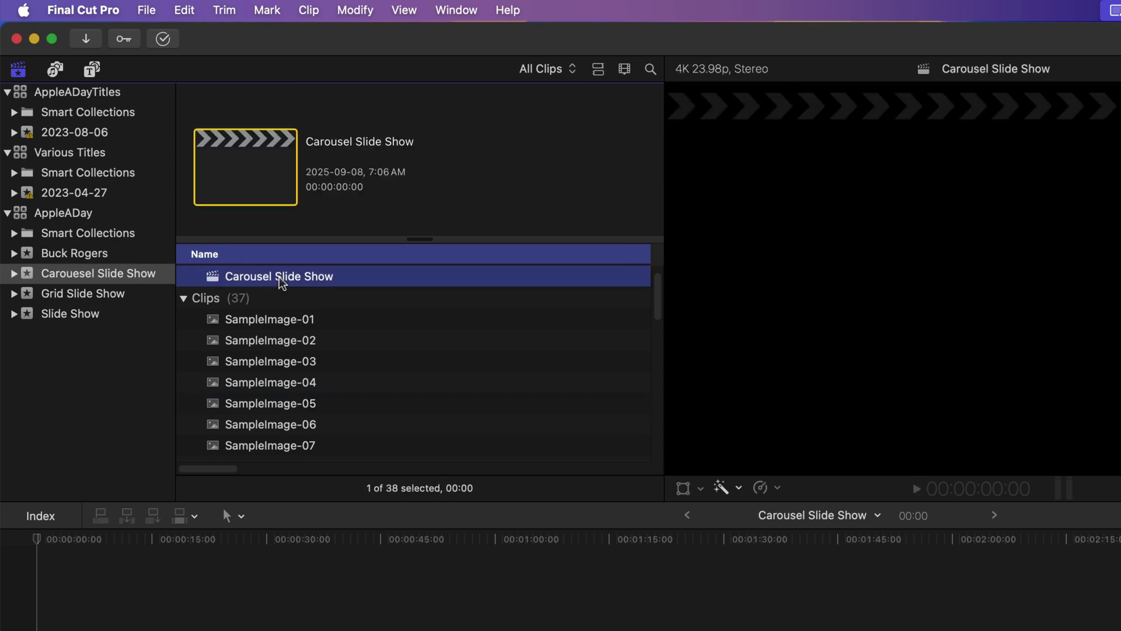
- Show the AppleADay category in the Generators browser to list Carousel Slide Show
click(93, 70)
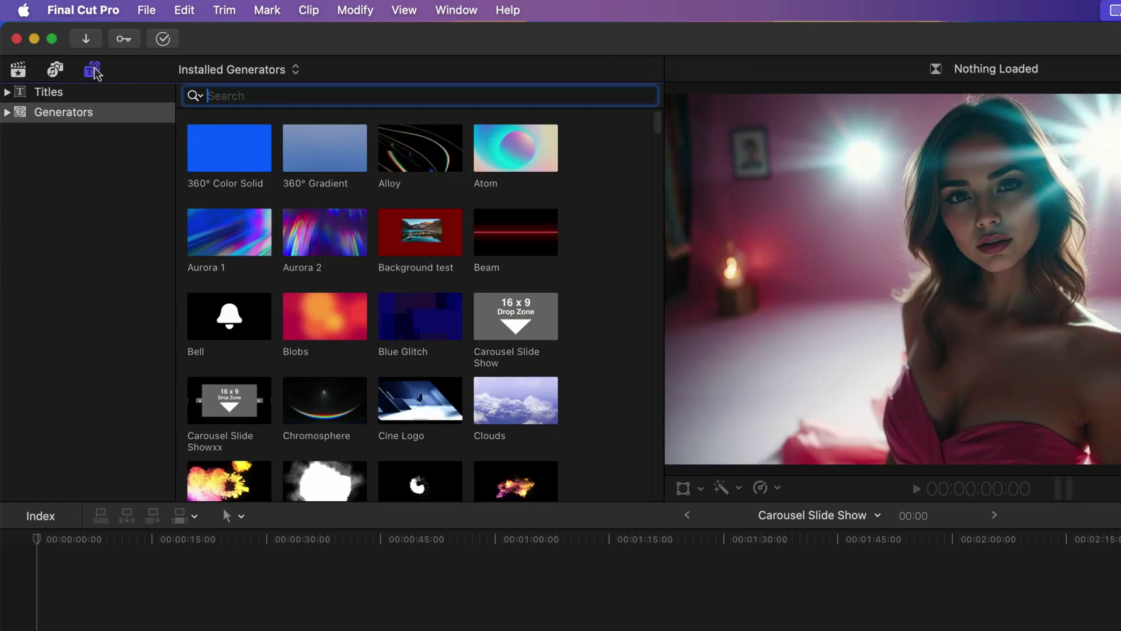
click(133, 117)
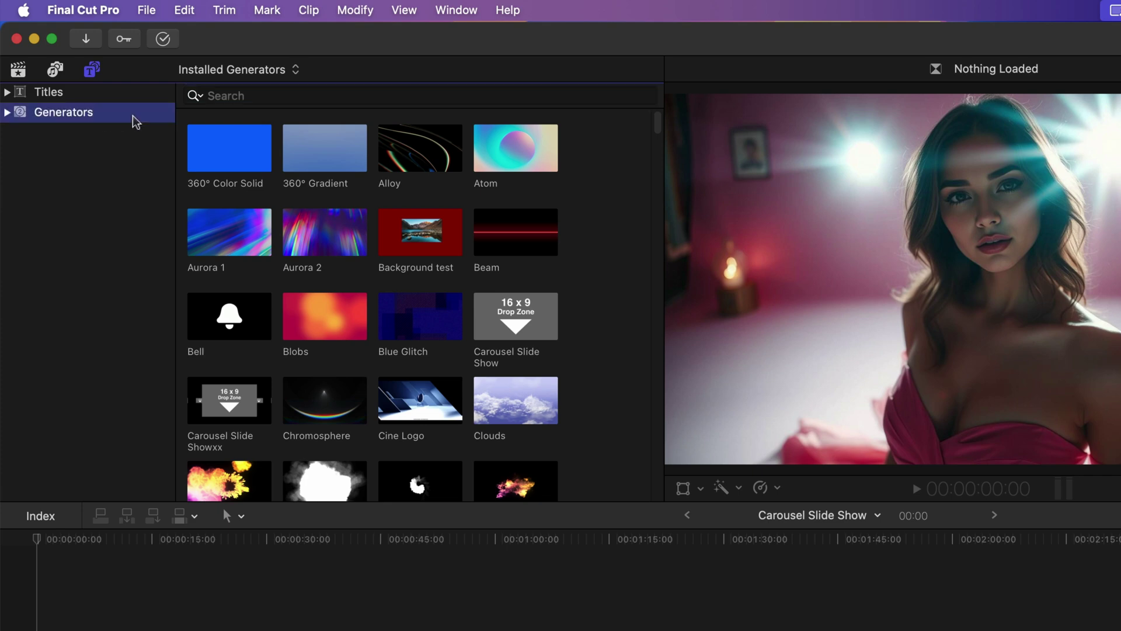
click(7, 112)
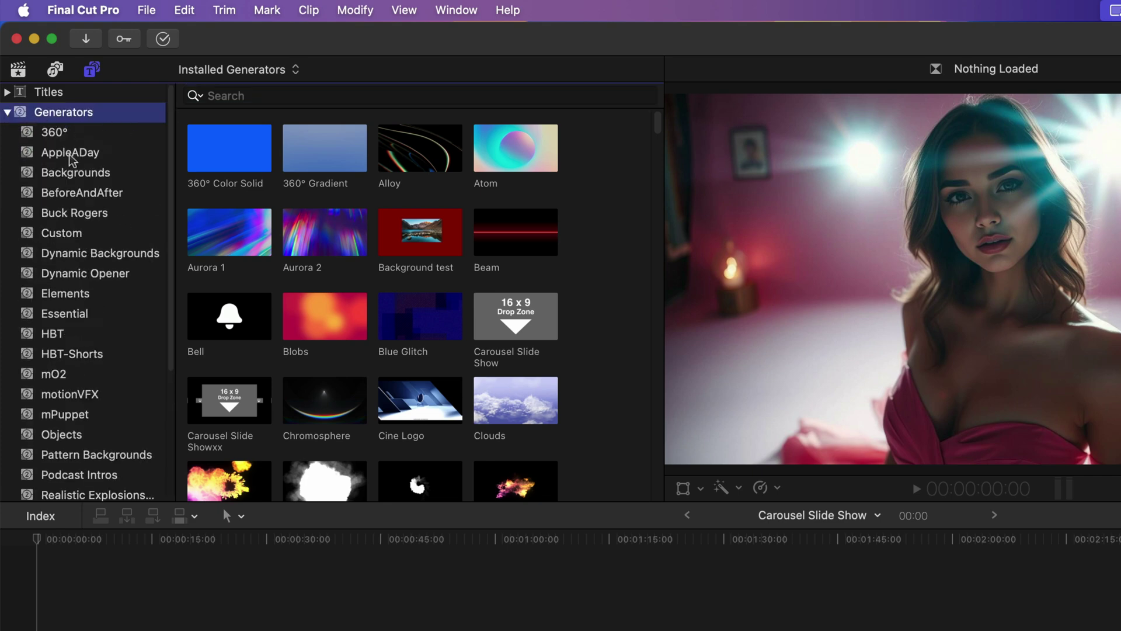
click(128, 157)
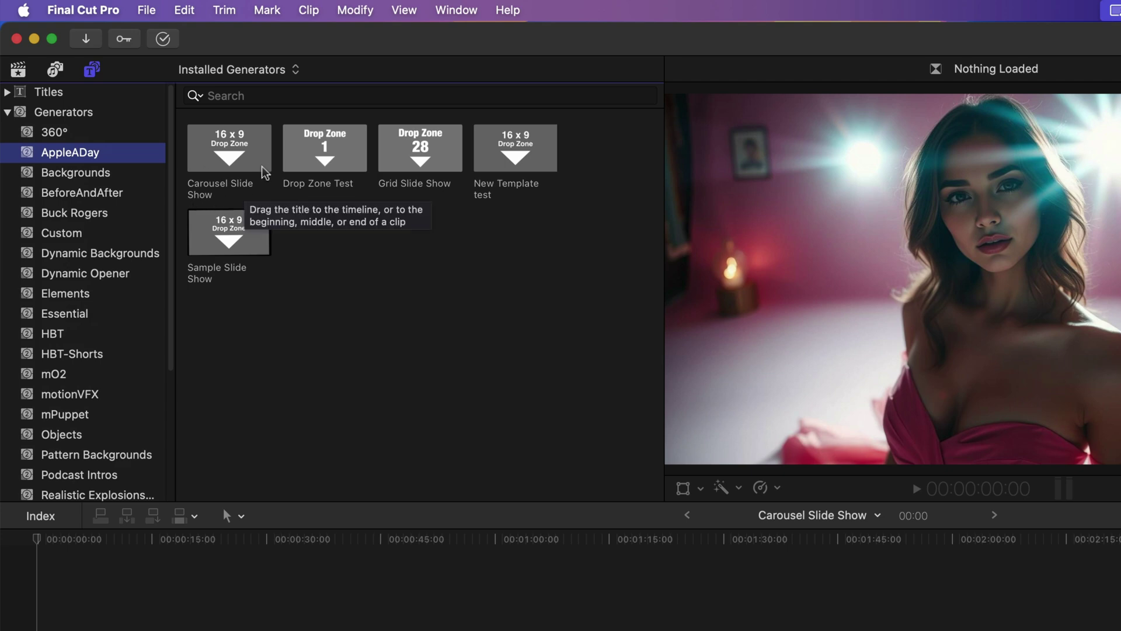
- Place the Carousel Slide Show generator at the timeline start, play a preview, then show the library clips
drag(264, 162, 54, 630)
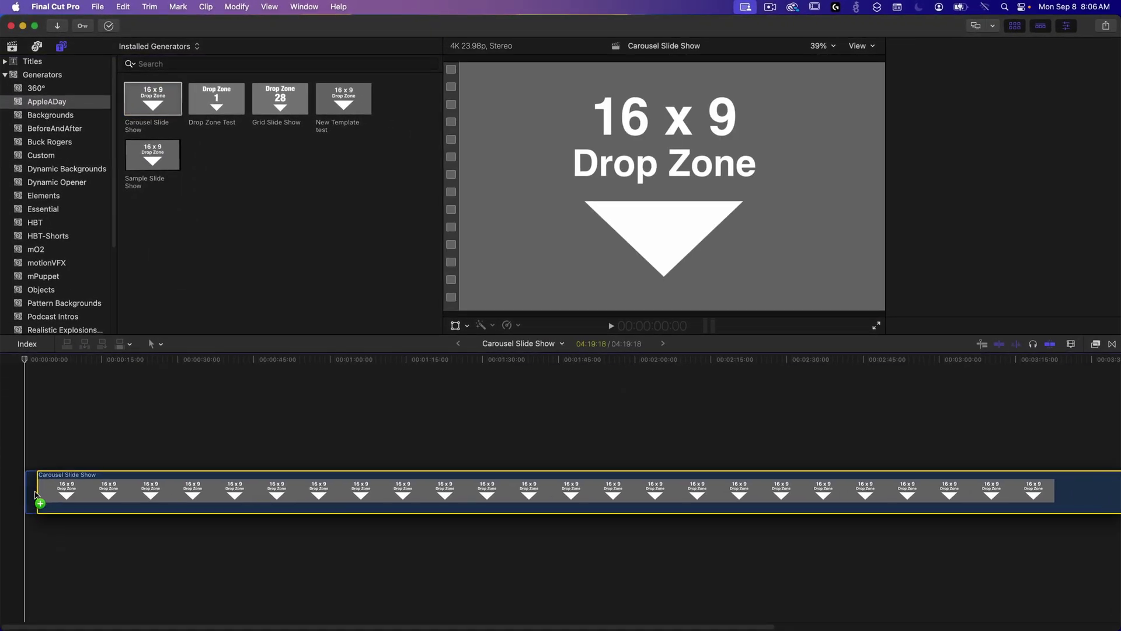
drag(35, 493, 37, 494)
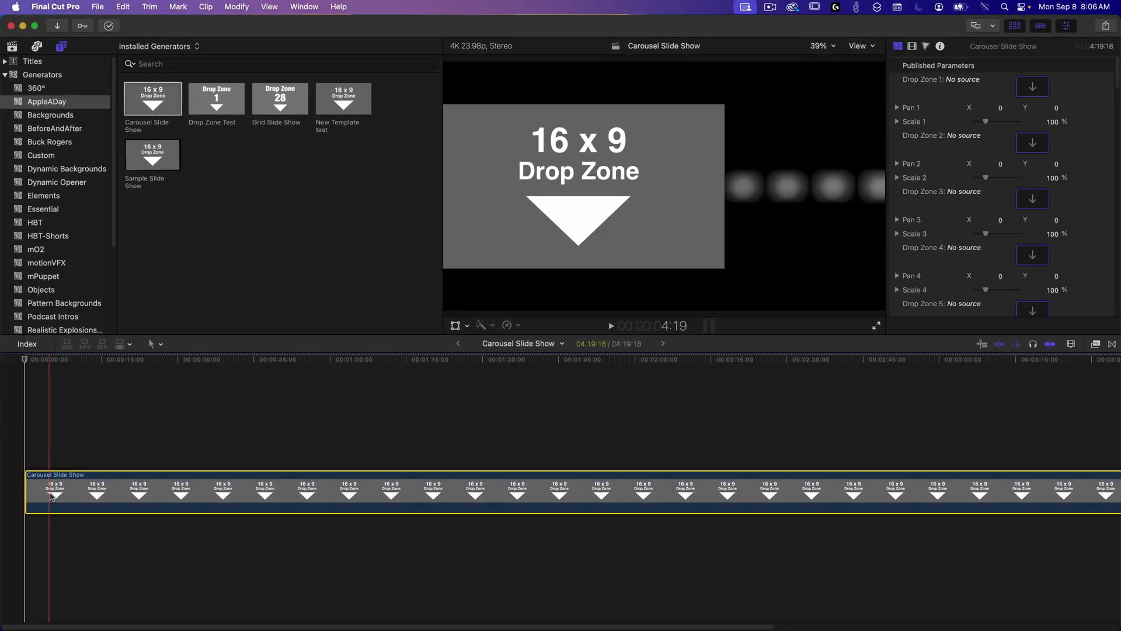
key(space)
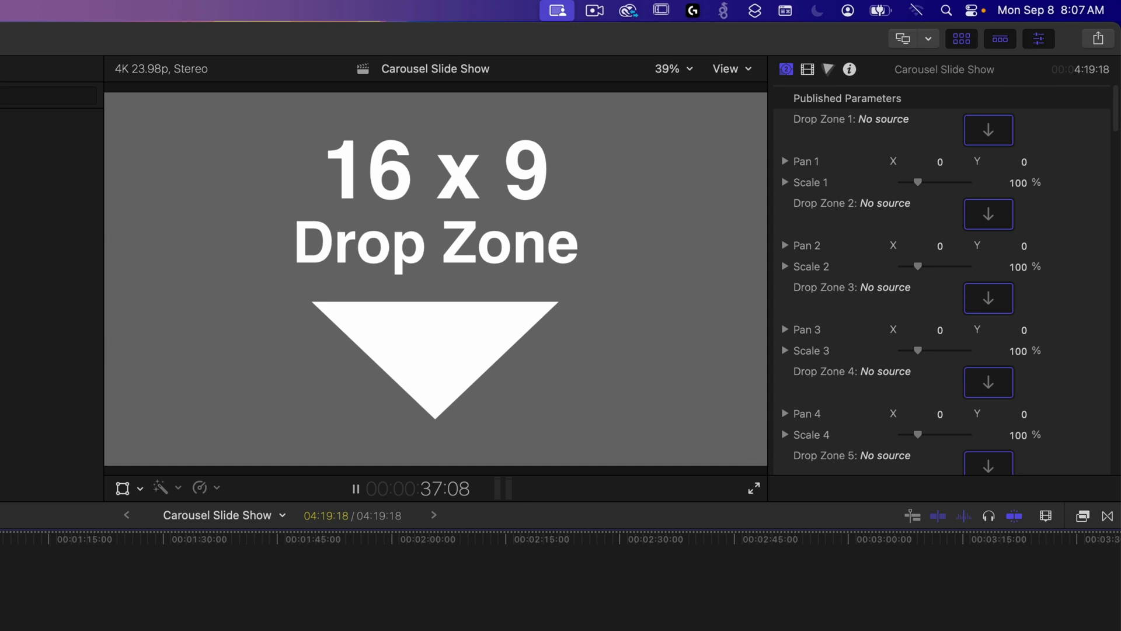
key(space)
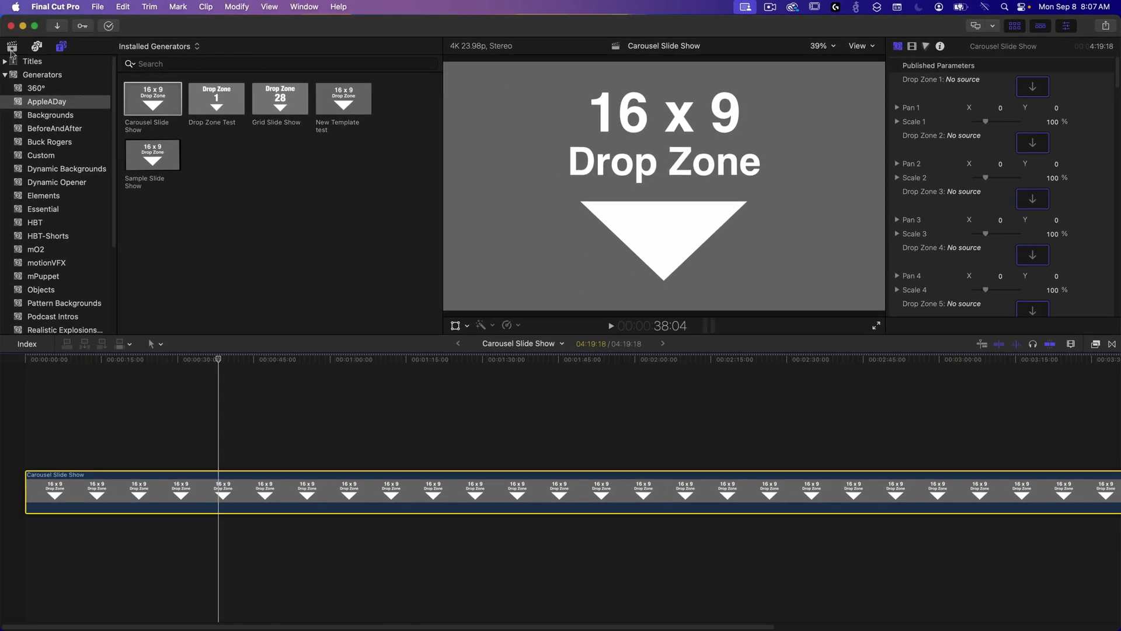
click(12, 50)
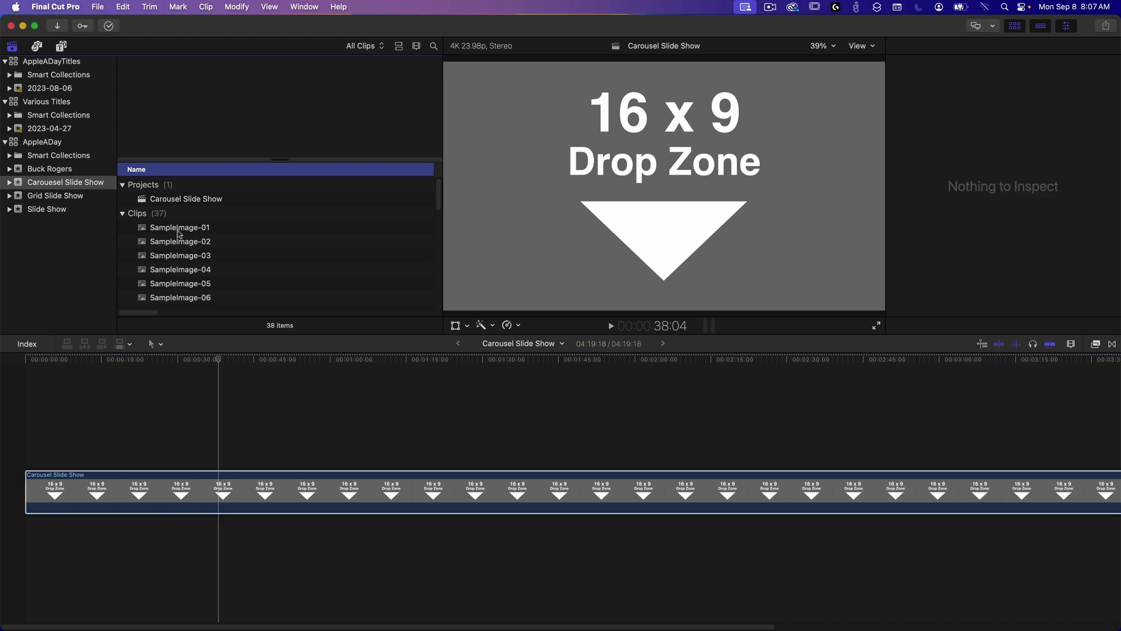
- Drag the SampleImage clips into matching drop zones, from SampleImage-01 through SampleImage-36
drag(175, 227, 621, 203)
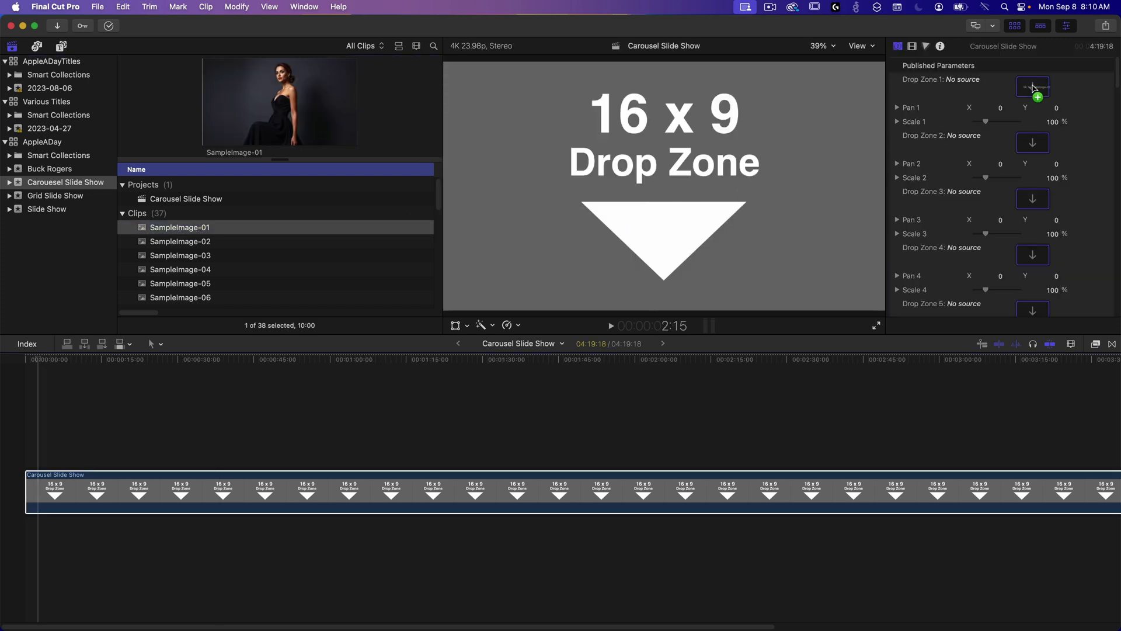
drag(1033, 88, 1034, 87)
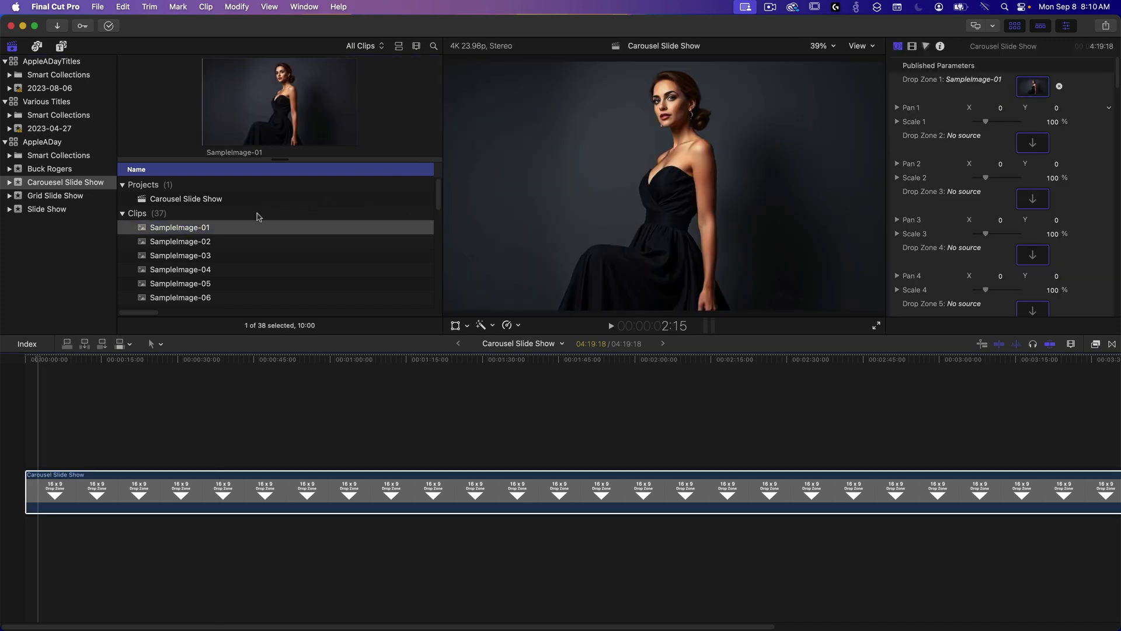
drag(177, 245, 259, 250)
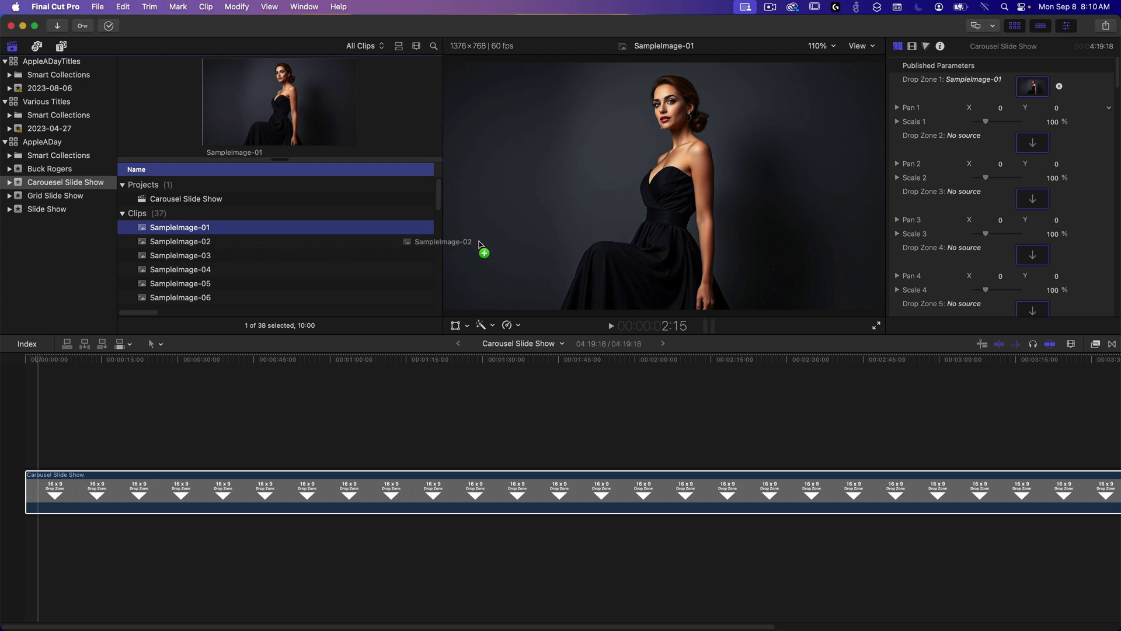
drag(479, 244, 881, 190)
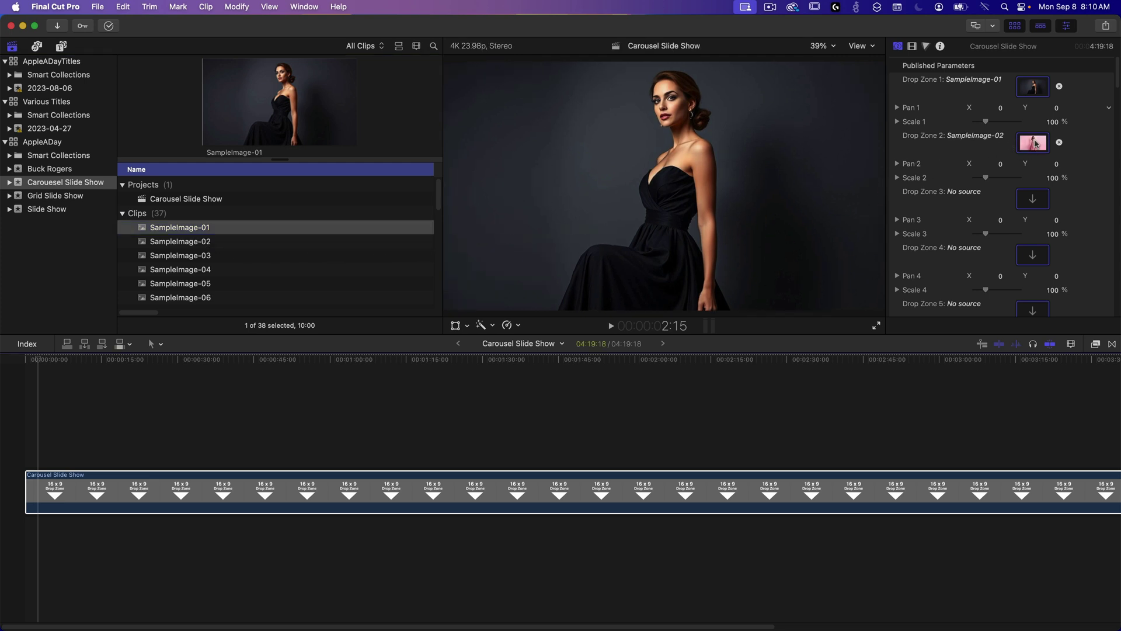
drag(180, 257, 813, 250)
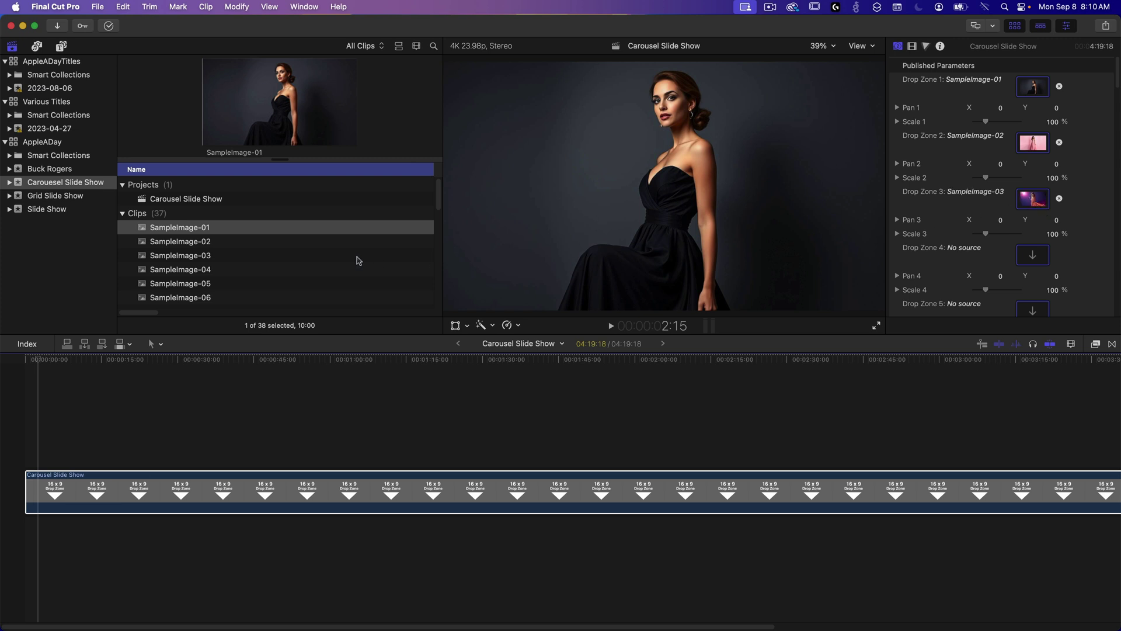
drag(180, 283, 1032, 310)
scroll(275, 245, down, 5)
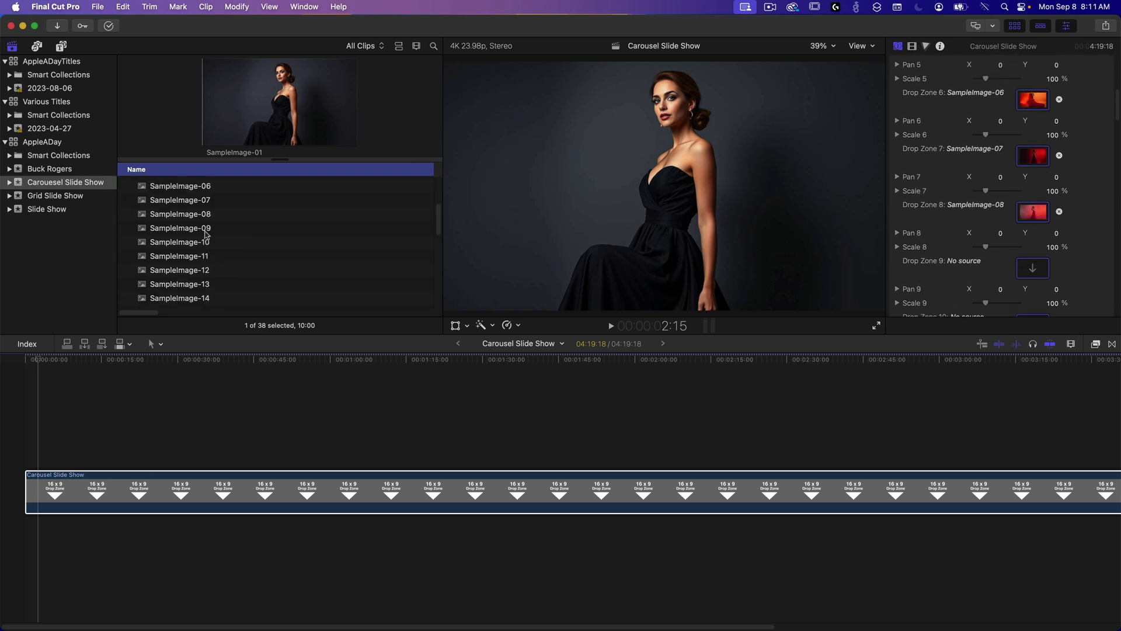
drag(997, 203, 1033, 199)
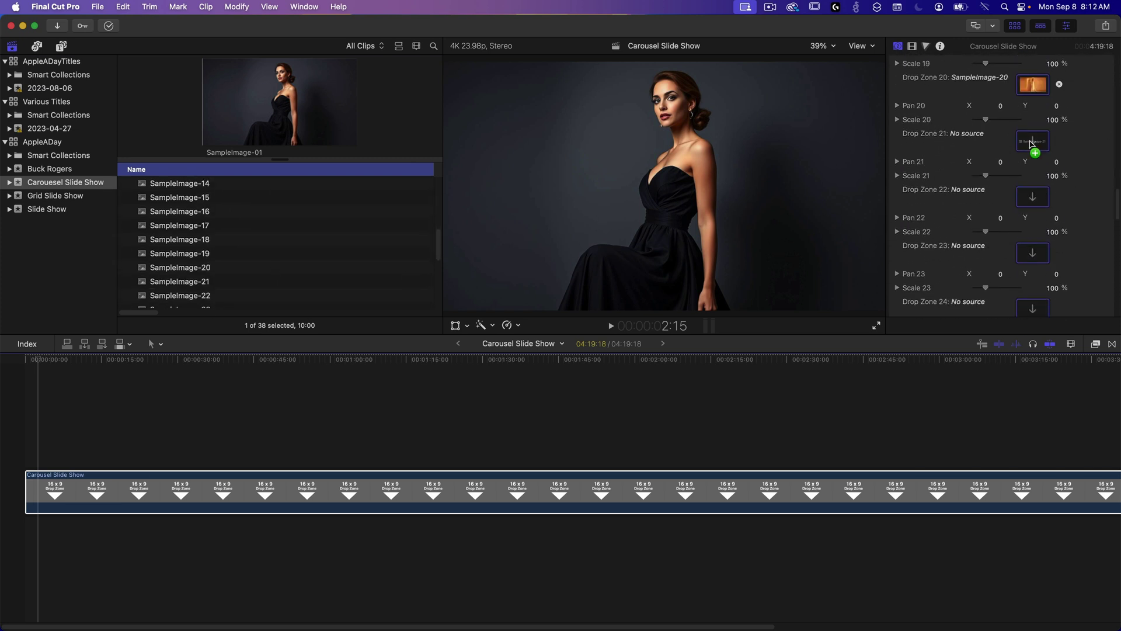
scroll(194, 275, down, 4)
scroll(194, 274, down, 5)
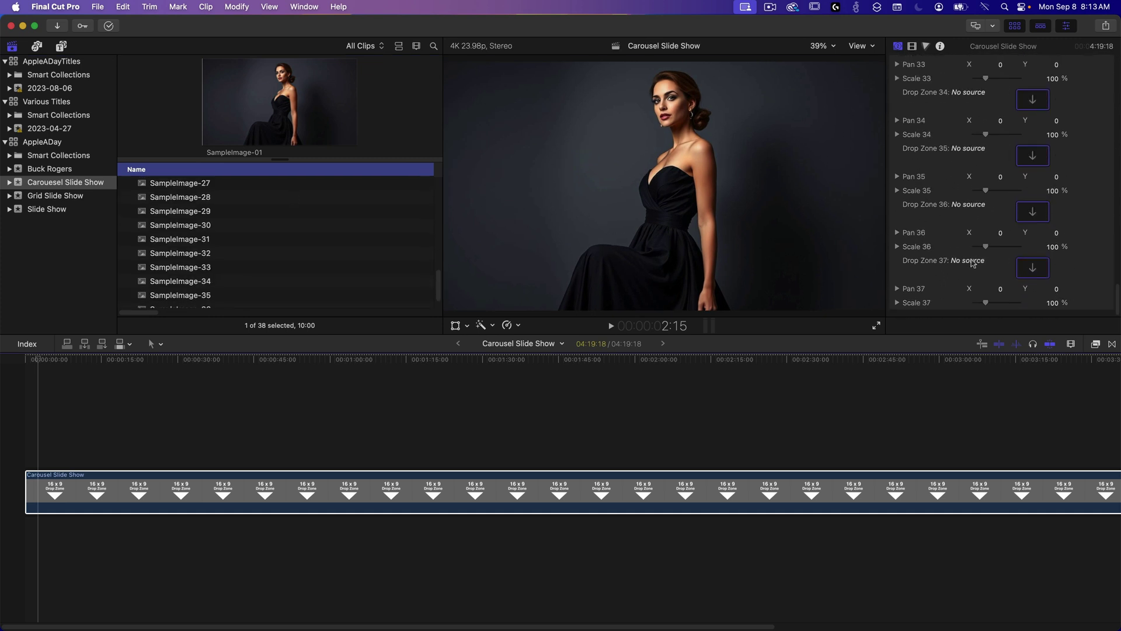
drag(180, 273, 1032, 155)
drag(209, 288, 1032, 211)
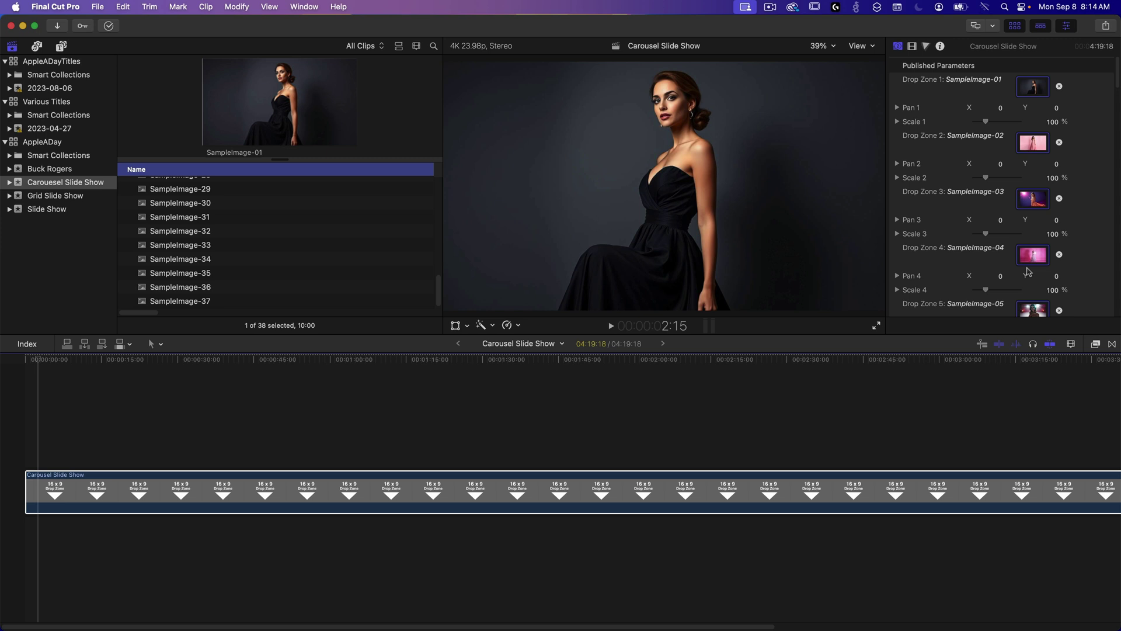
- Play the carousel from about 32 seconds into the timeline
drag(38, 360, 191, 364)
key(space)
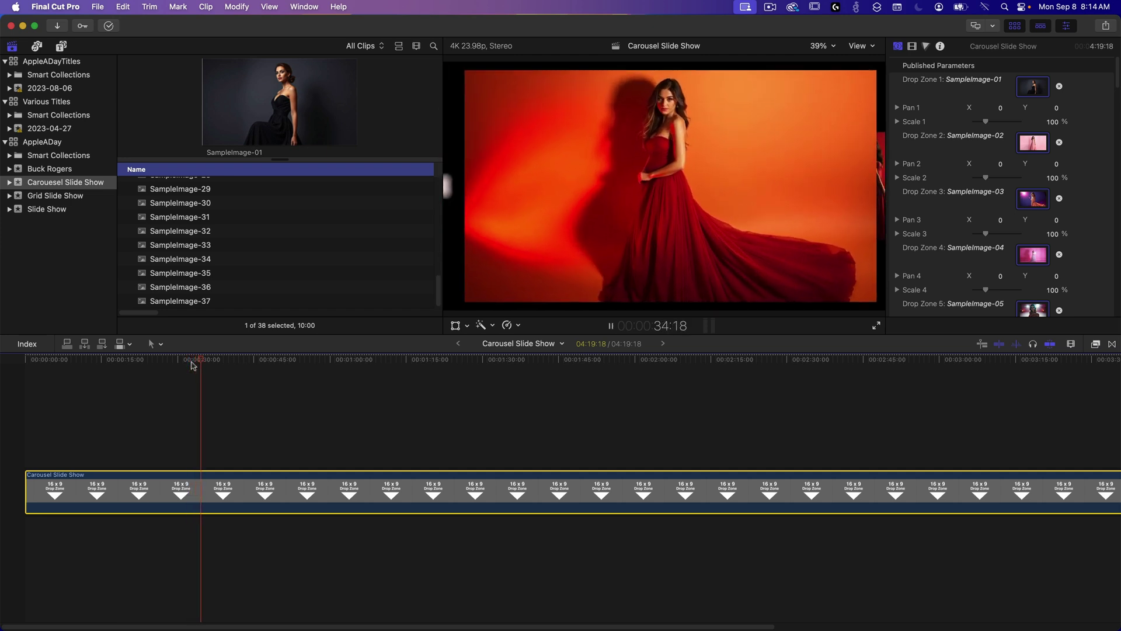